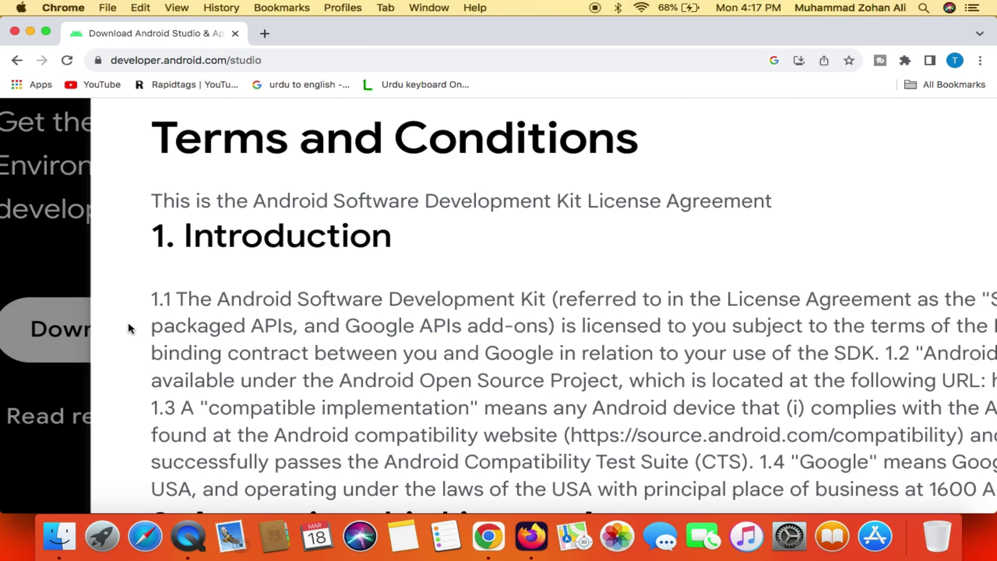
Step: Accept the Android Studio terms and conditions and download the version for Mac with Intel chip
{"action": "scroll", "coordinate": [157, 266], "scroll_direction": "down", "scroll_amount": 20}
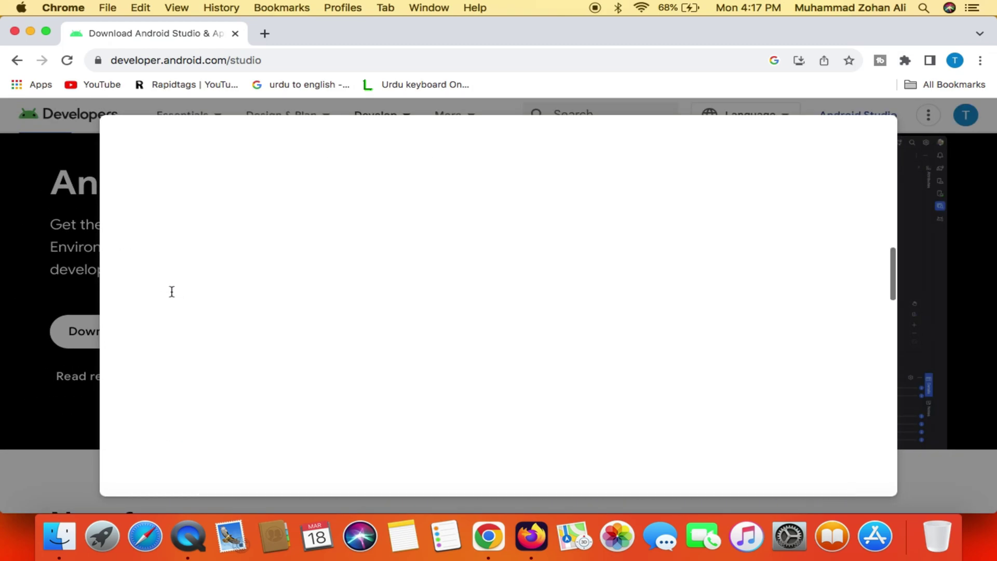
{"action": "left_click", "coordinate": [138, 291]}
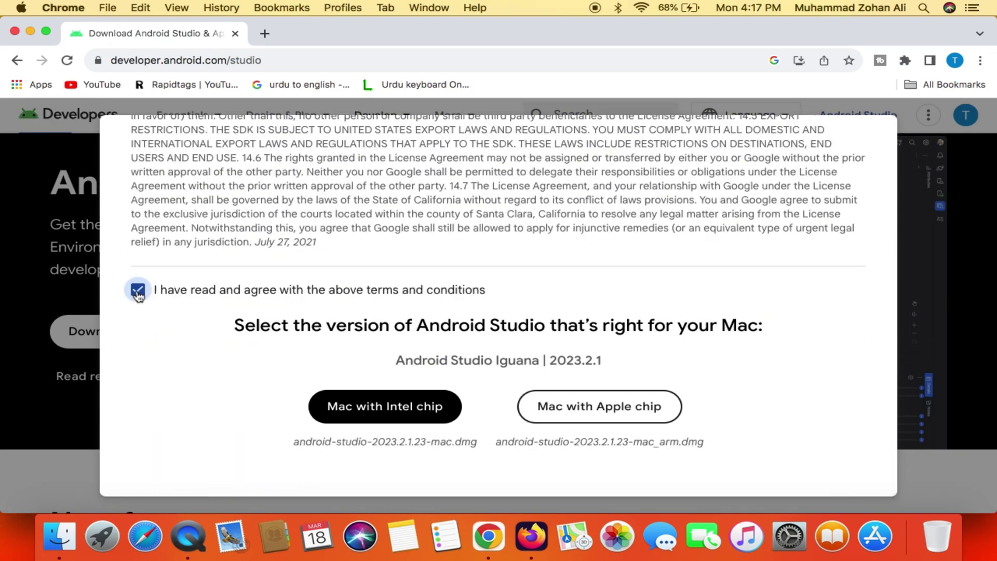
{"action": "left_click", "coordinate": [370, 407]}
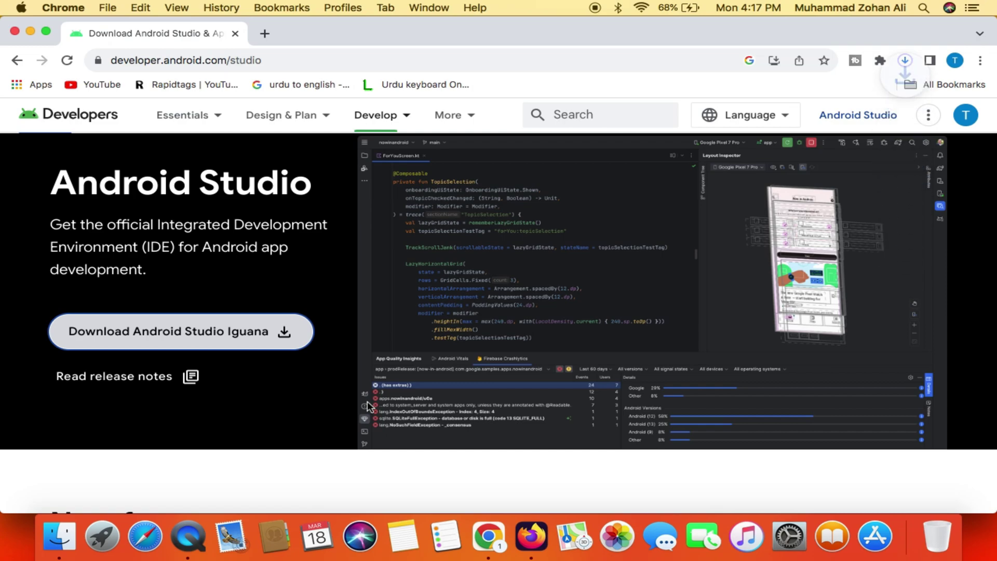
Step: Open the downloaded android-studio-2023.2.1.23-mac (1).dmg, copy Android Studio into Applications and close the installer window
{"action": "left_click", "coordinate": [905, 60]}
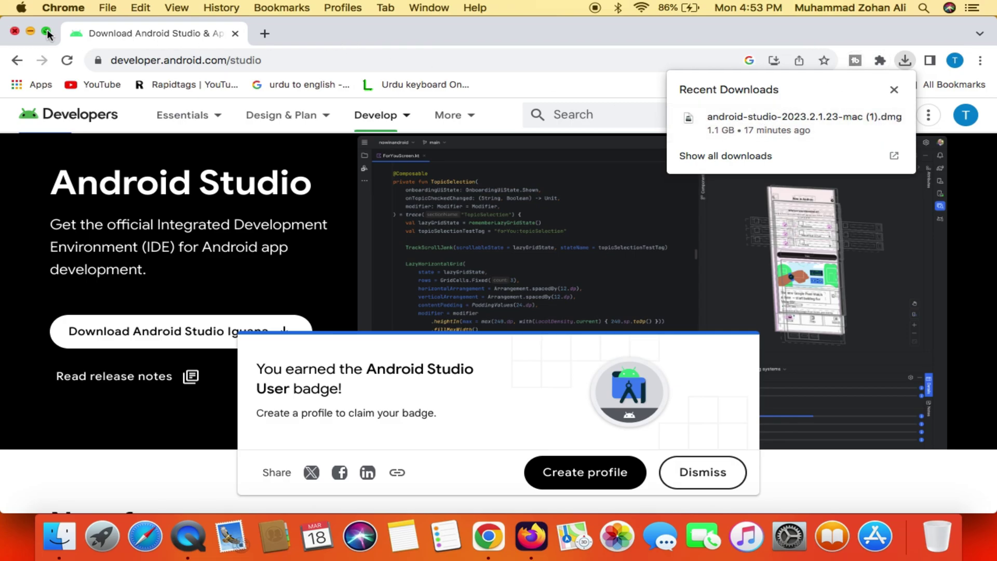
{"action": "left_click", "coordinate": [31, 31]}
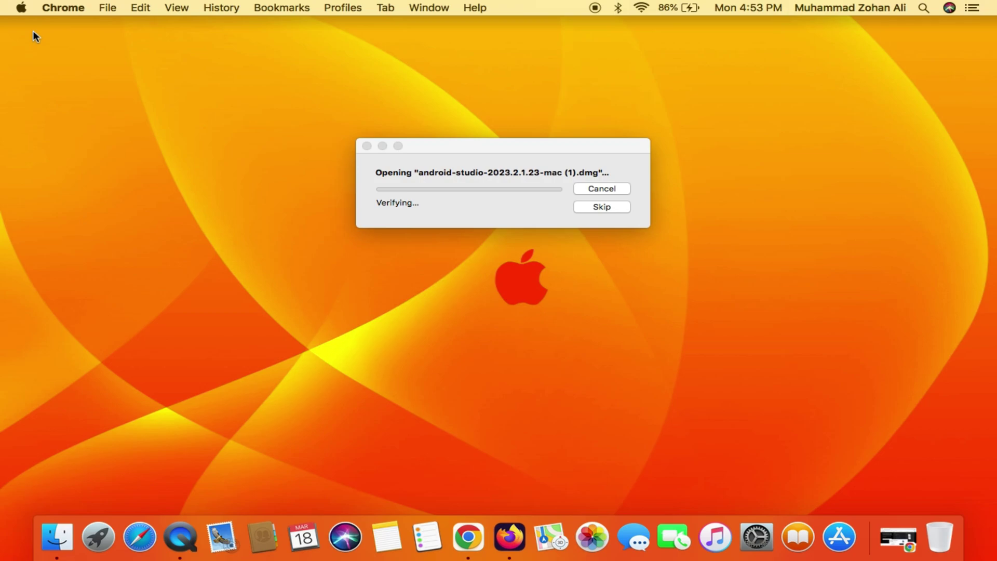
{"action": "left_click", "coordinate": [426, 151]}
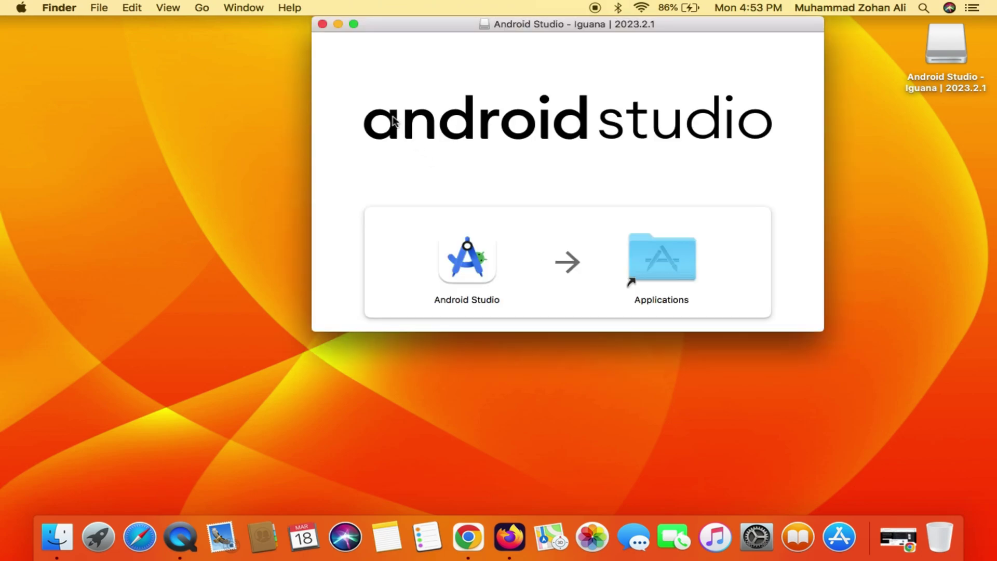
{"action": "left_click_drag", "start_coordinate": [460, 255], "coordinate": [652, 253]}
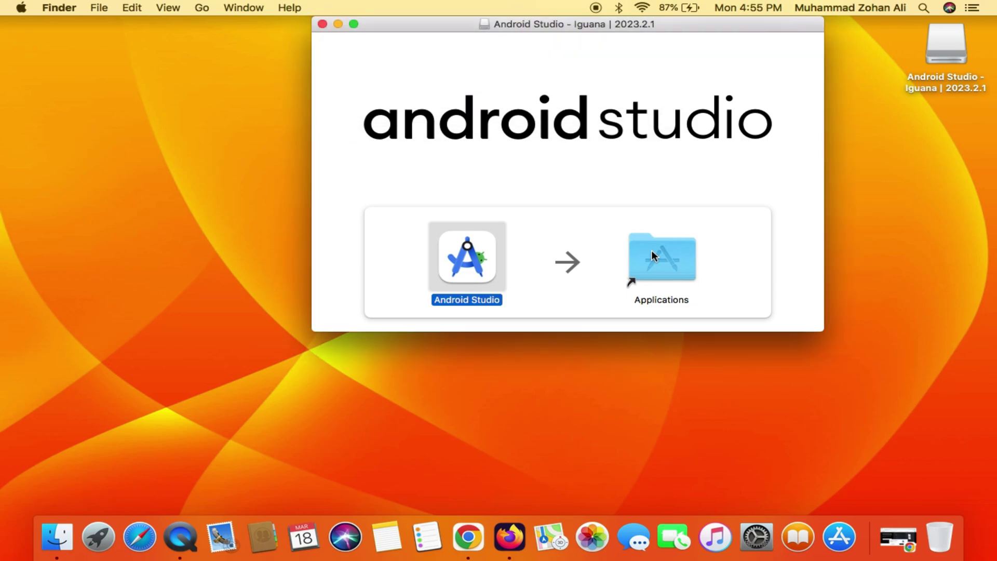
{"action": "left_click", "coordinate": [322, 24]}
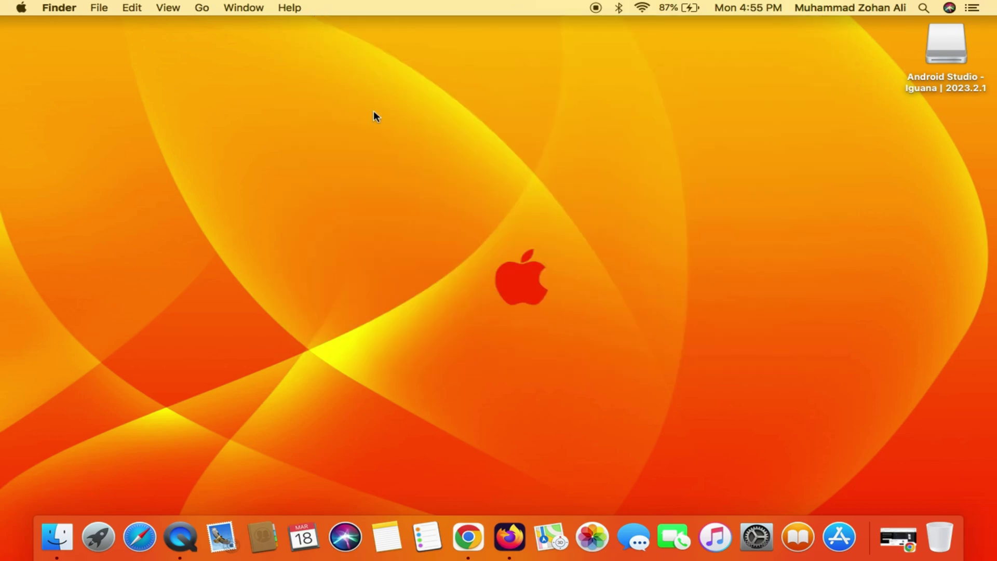
Step: Launch the installed Android Studio without importing settings and decline sending usage statistics
{"action": "key", "text": "F4"}
{"action": "left_click", "coordinate": [38, 166]}
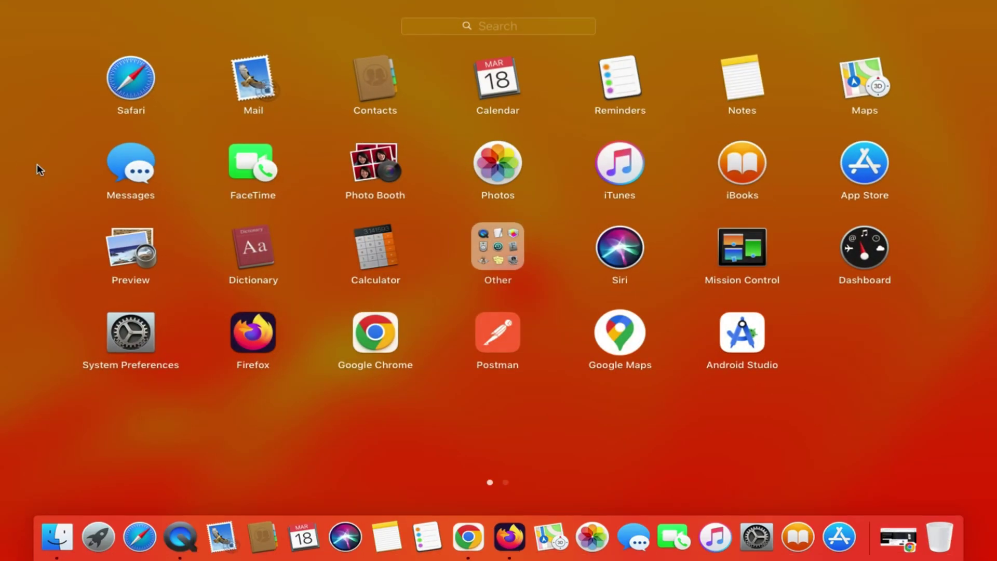
{"action": "left_click", "coordinate": [741, 337]}
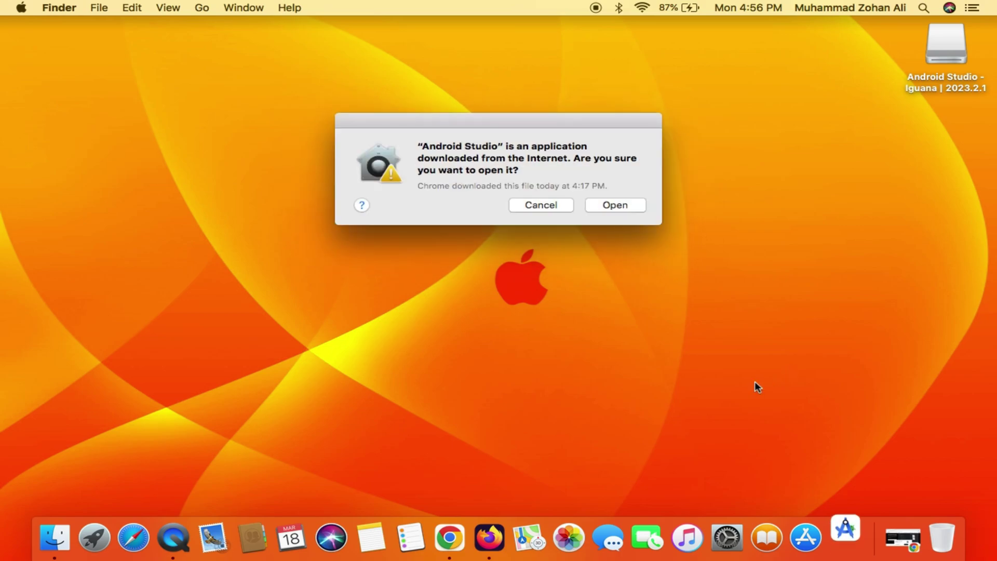
{"action": "left_click", "coordinate": [619, 207]}
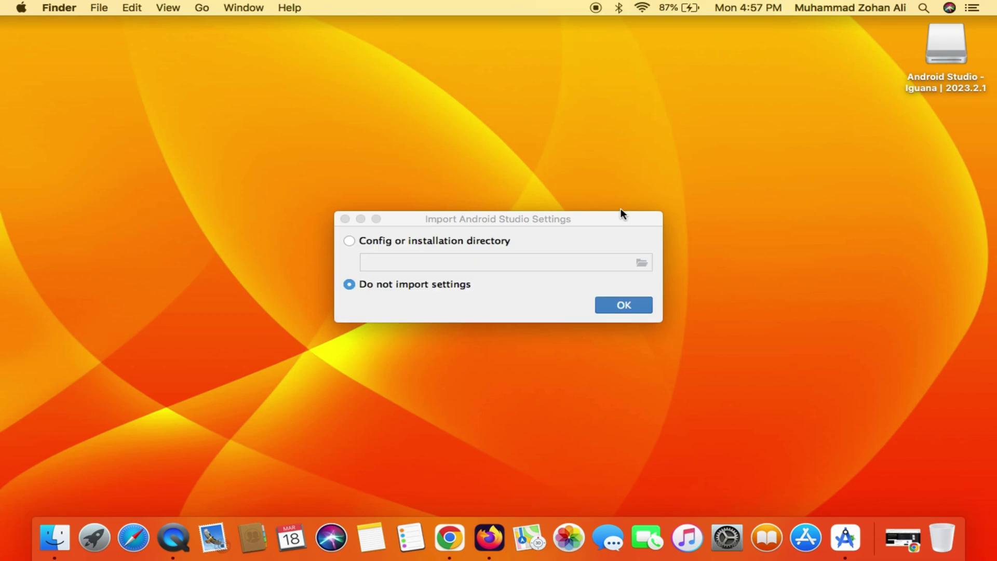
{"action": "left_click", "coordinate": [623, 306]}
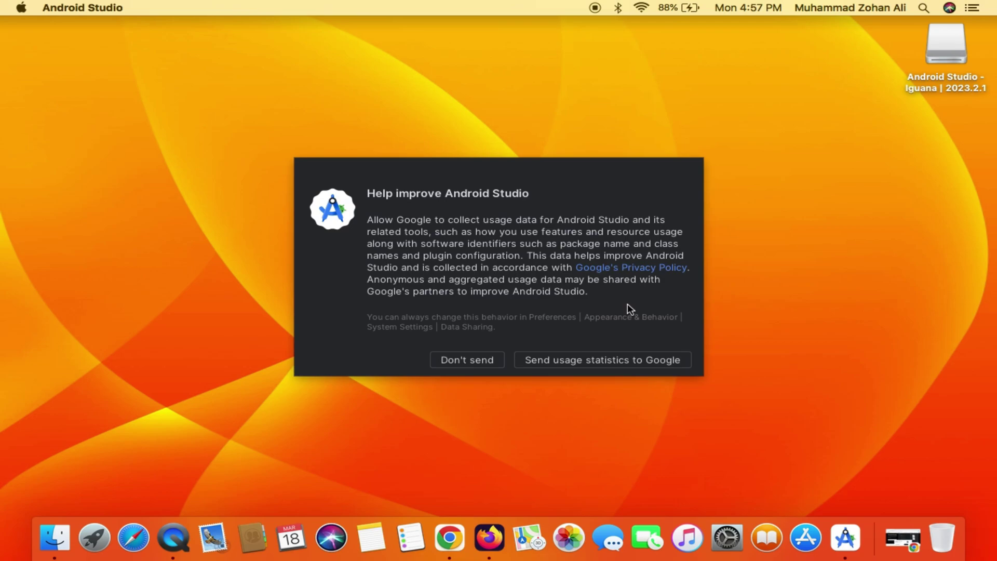
{"action": "left_click", "coordinate": [482, 360]}
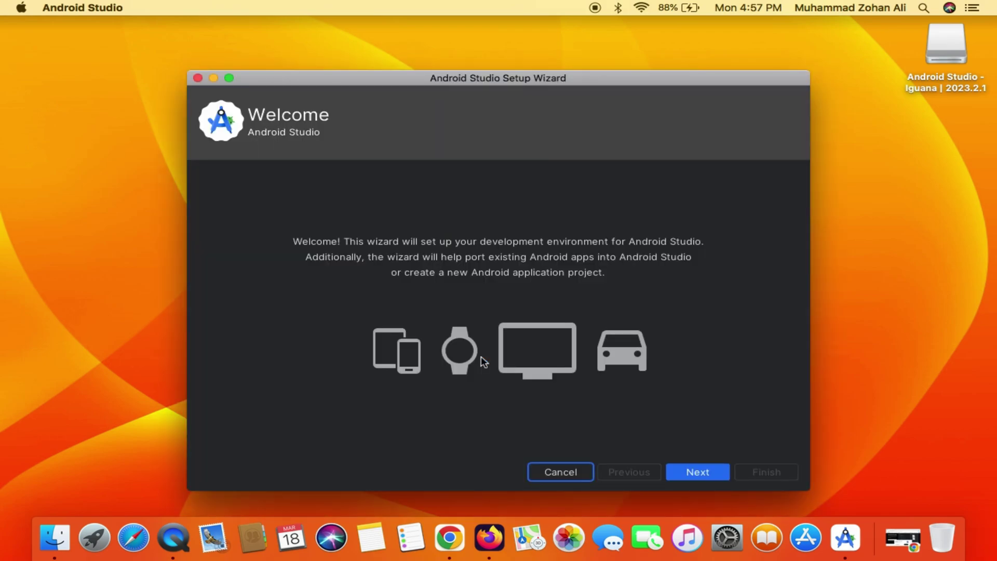
Step: Keep the Standard install type in the setup wizard and review the SDK components to download
{"action": "left_click", "coordinate": [693, 472]}
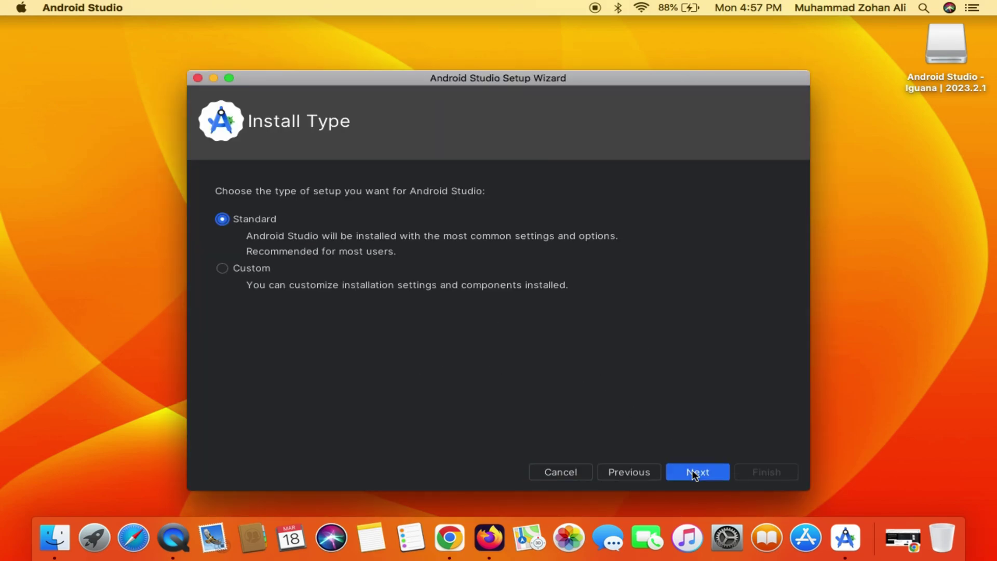
{"action": "left_click", "coordinate": [710, 470]}
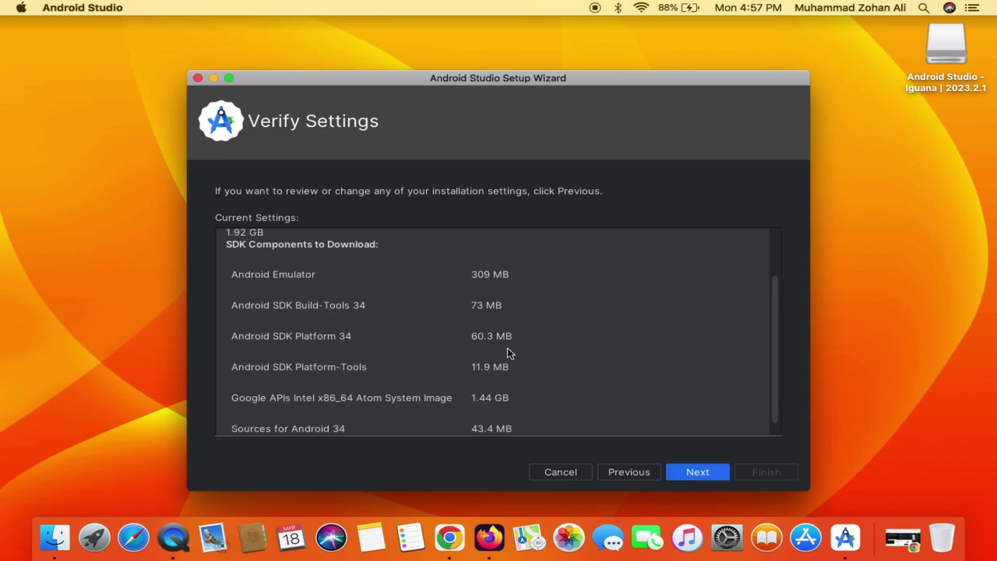
{"action": "scroll", "coordinate": [509, 353], "scroll_direction": "down", "scroll_amount": 1}
{"action": "scroll", "coordinate": [508, 348], "scroll_direction": "up", "scroll_amount": 5}
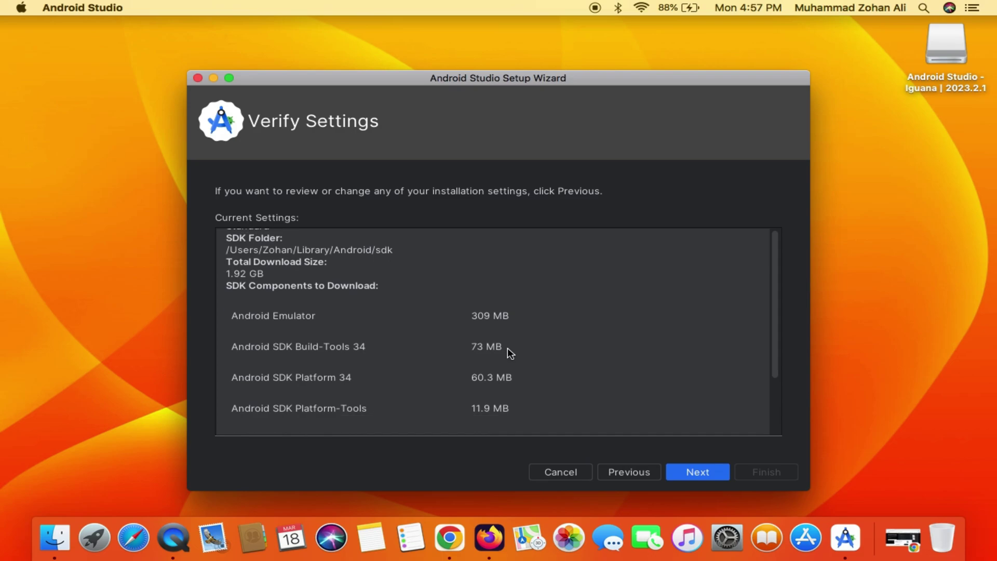
{"action": "scroll", "coordinate": [507, 348], "scroll_direction": "down", "scroll_amount": 5}
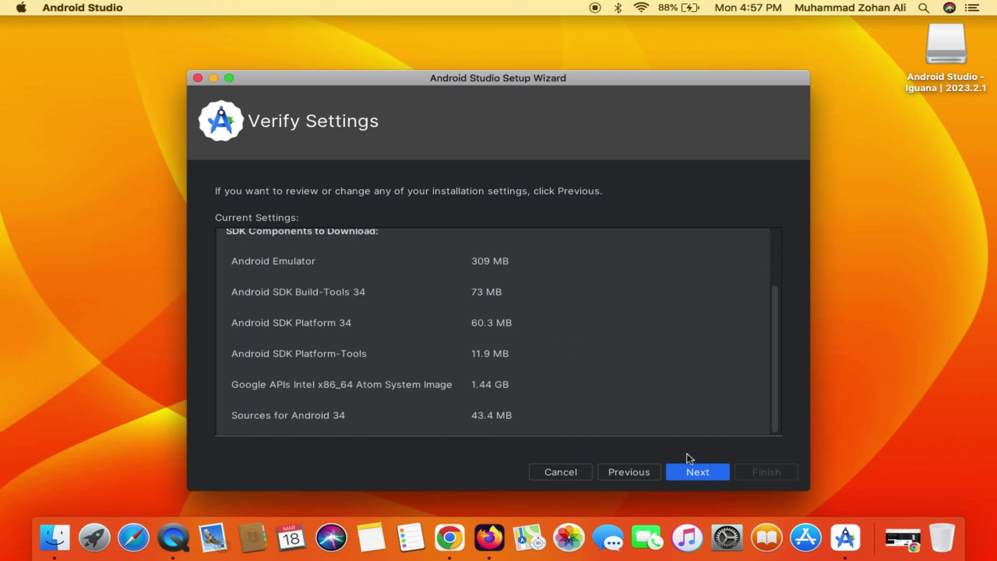
{"action": "left_click", "coordinate": [699, 473]}
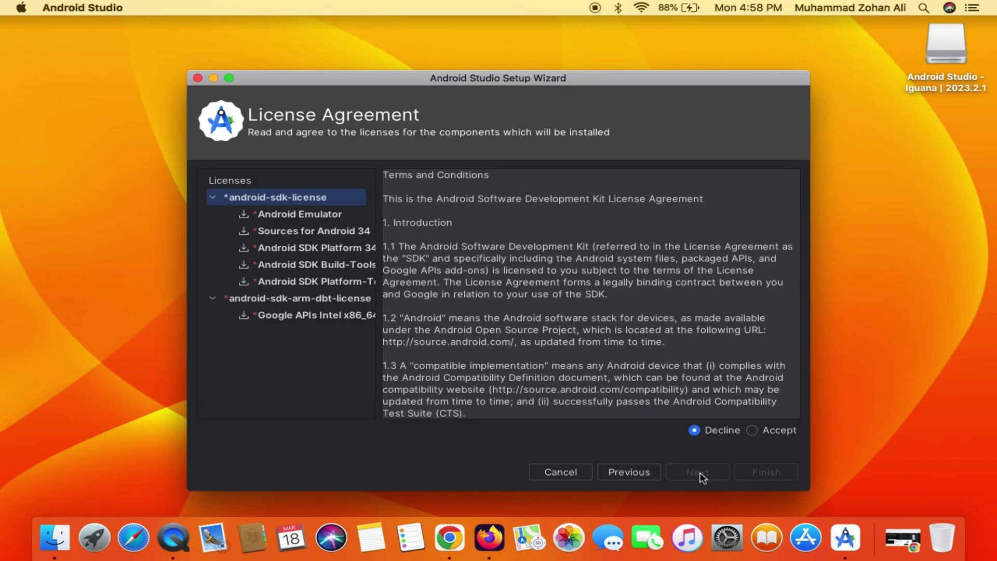
Step: Accept the android-sdk-license and android-sdk-arm-dbt-license agreements and complete the component installation
{"action": "left_click", "coordinate": [753, 431]}
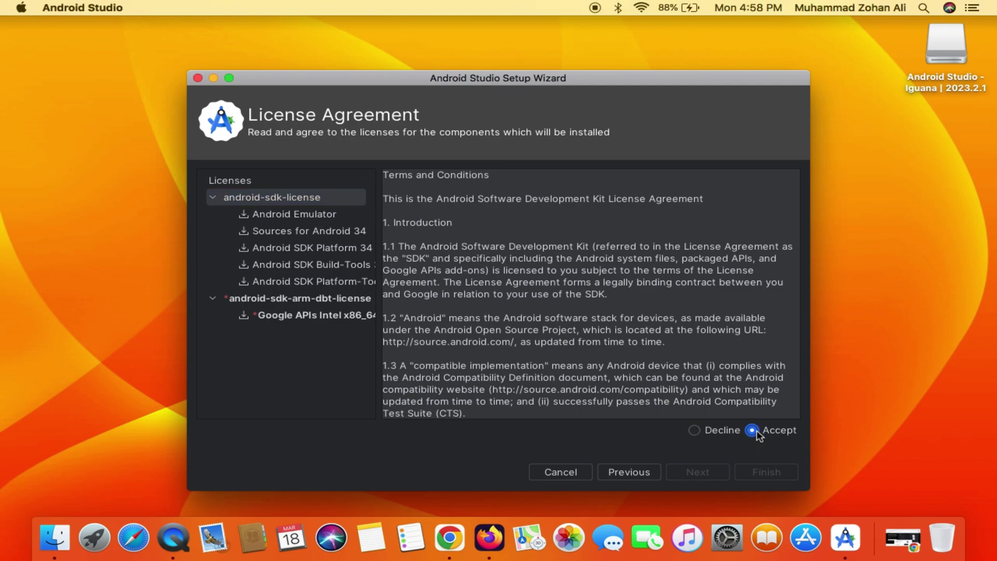
{"action": "left_click", "coordinate": [280, 217]}
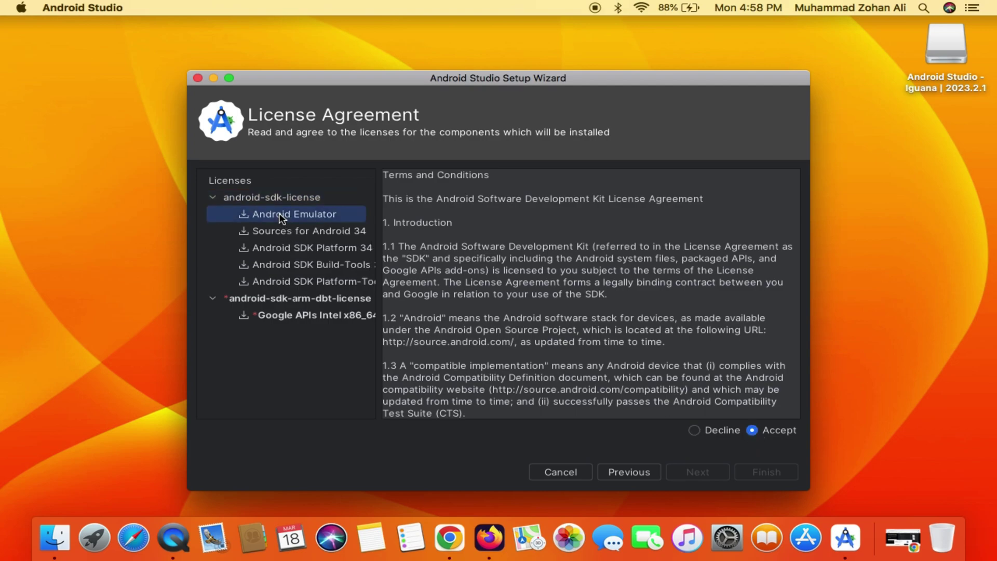
{"action": "left_click", "coordinate": [291, 297]}
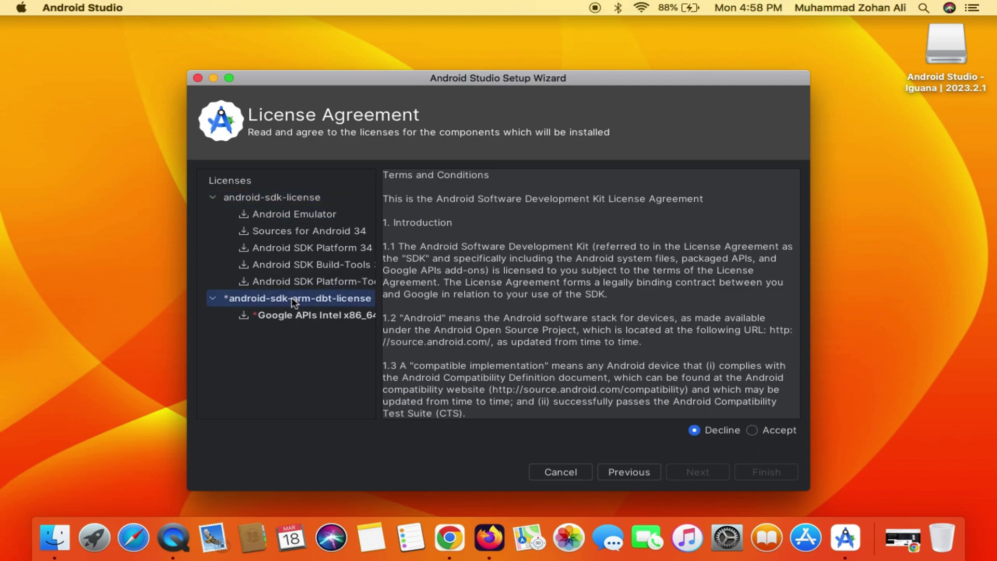
{"action": "left_click", "coordinate": [753, 431]}
{"action": "left_click", "coordinate": [772, 475]}
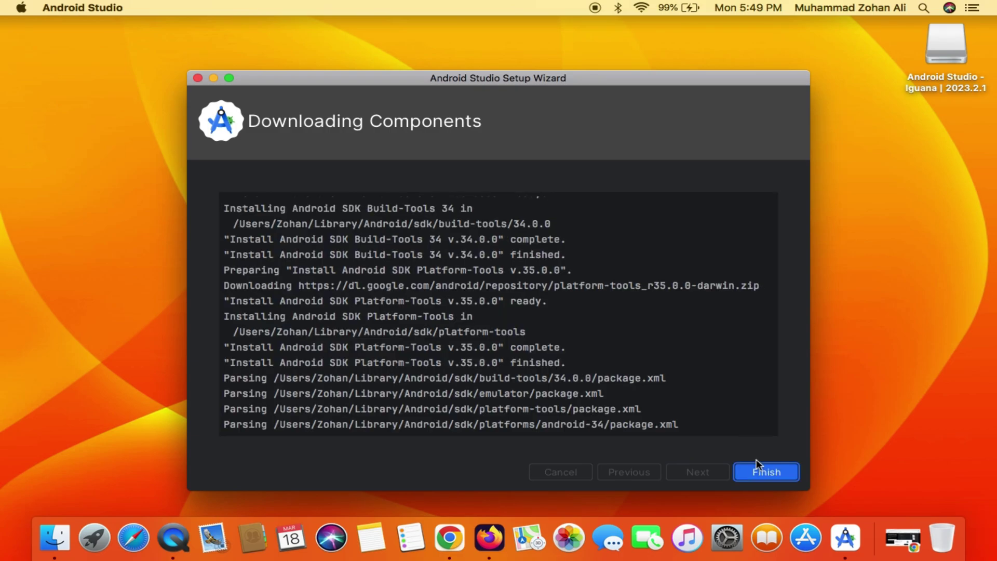
{"action": "left_click", "coordinate": [766, 475]}
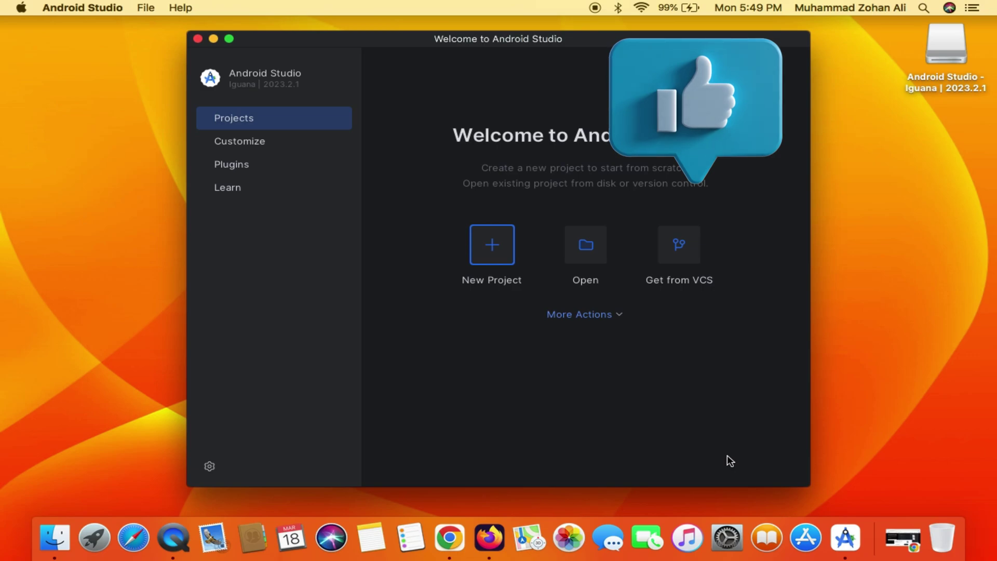
Step: Start a new Phone and Tablet project from the Empty Activity template and name it "My Personal App"
{"action": "left_click", "coordinate": [488, 250]}
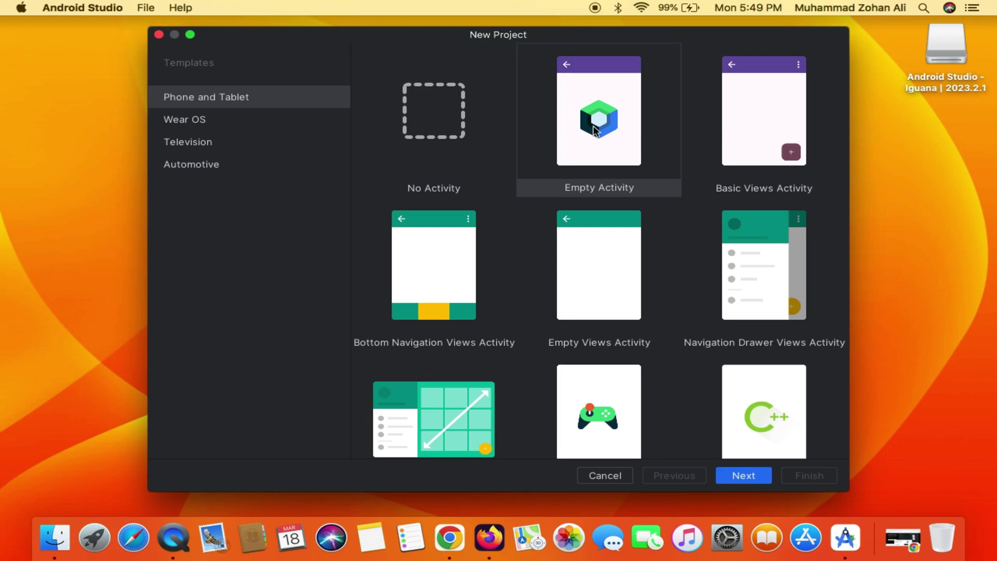
{"action": "left_click", "coordinate": [748, 474]}
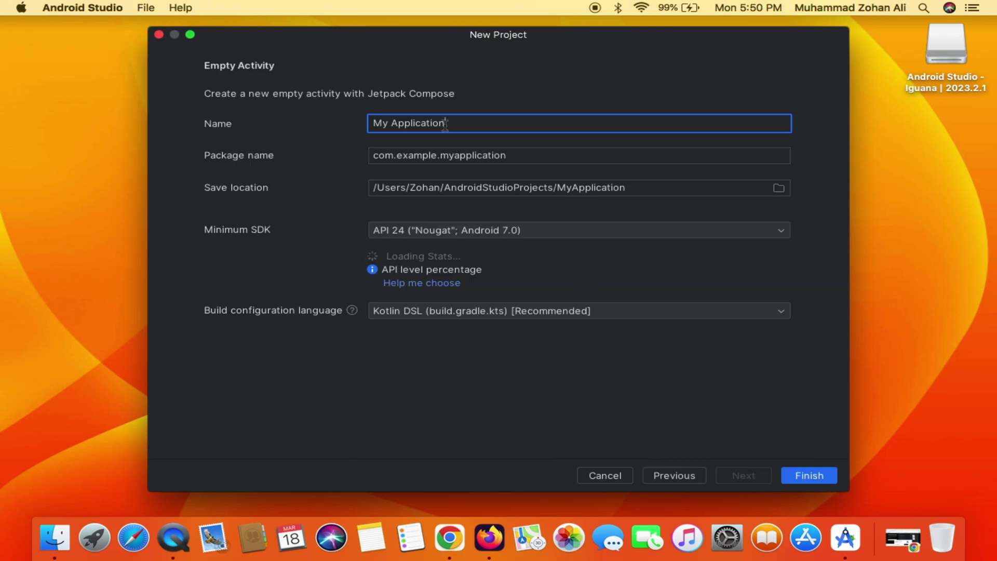
{"action": "triple_click", "coordinate": [446, 123]}
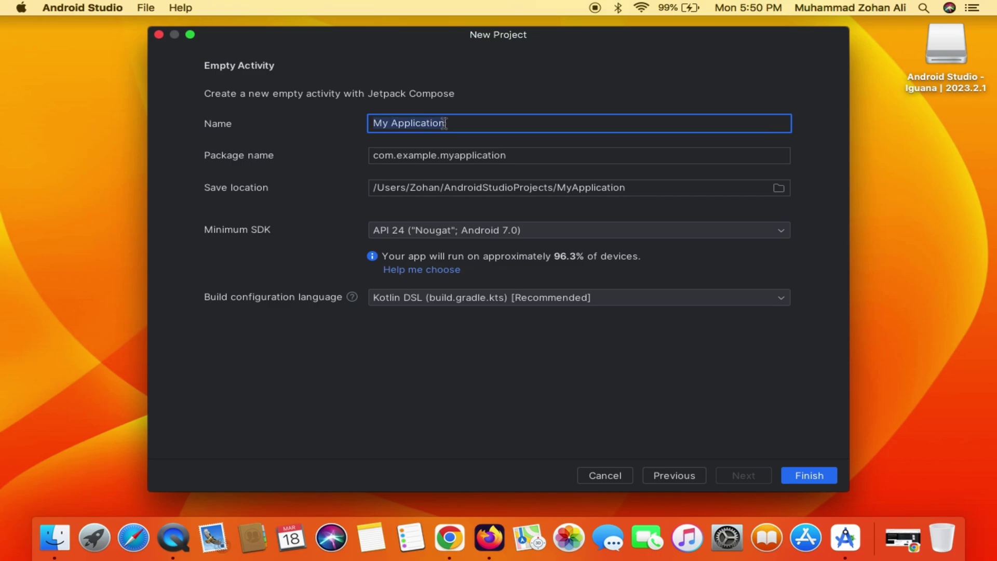
{"action": "key", "text": "BackSpace"}
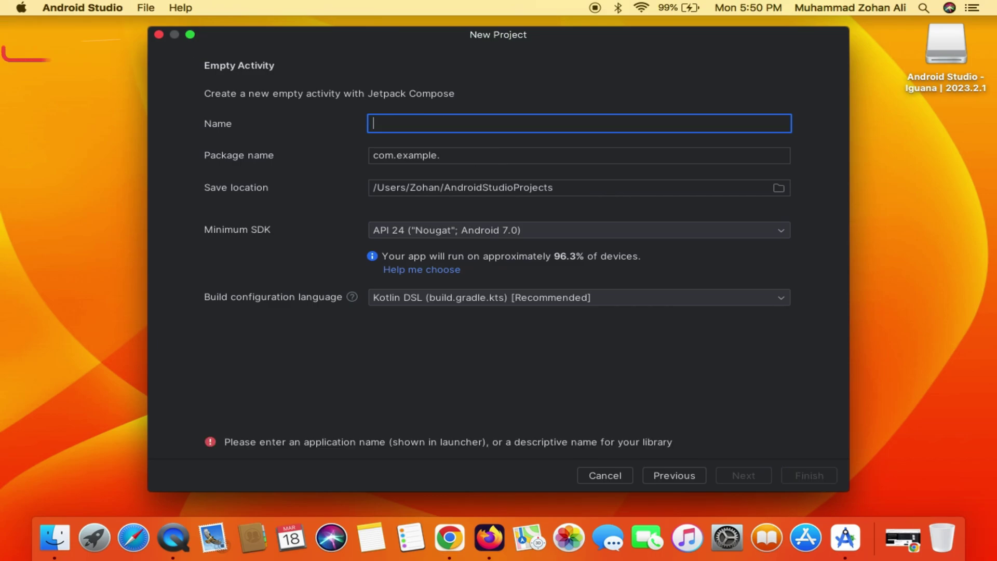
{"action": "type", "text": "My"}
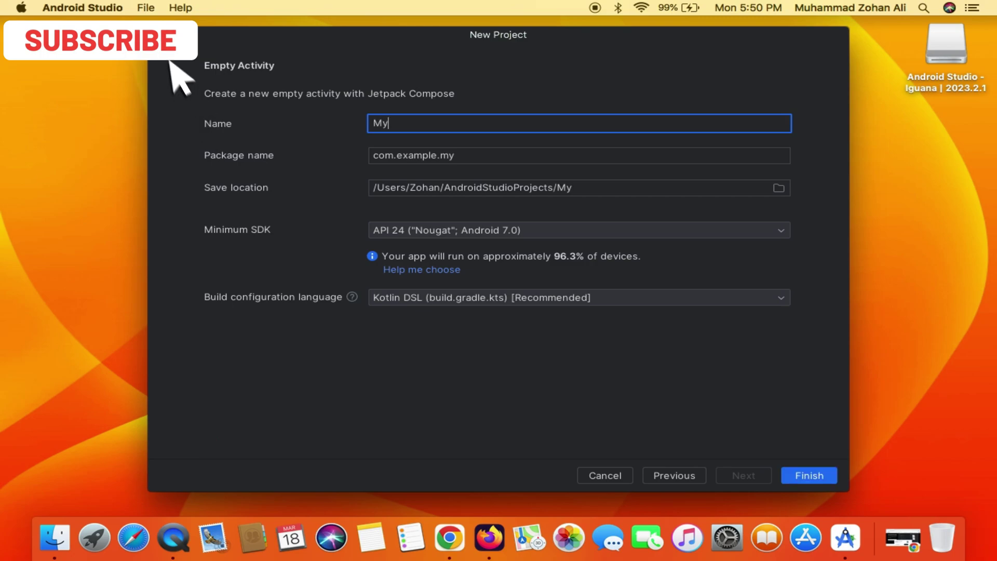
{"action": "type", "text": " Per"}
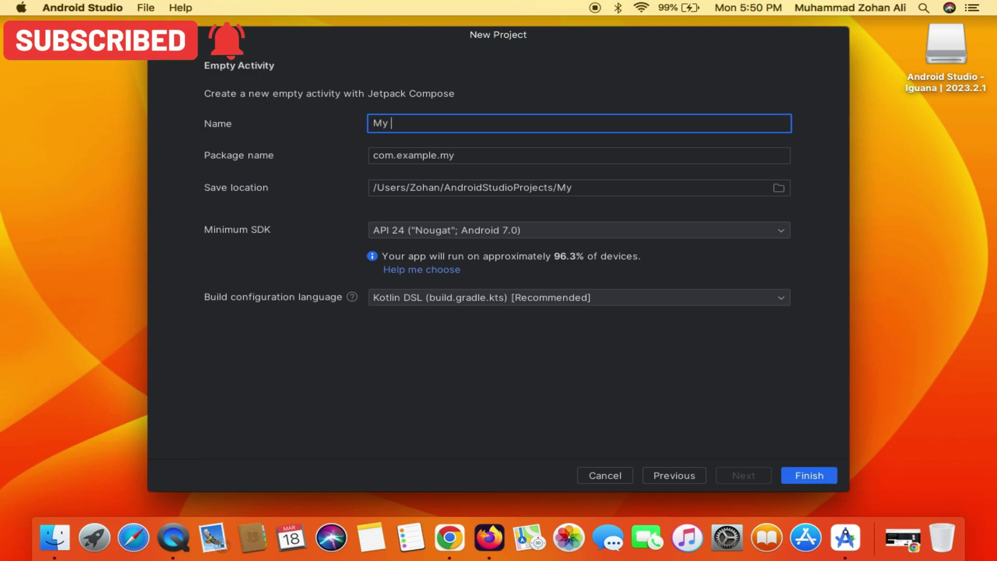
{"action": "type", "text": "sonal App"}
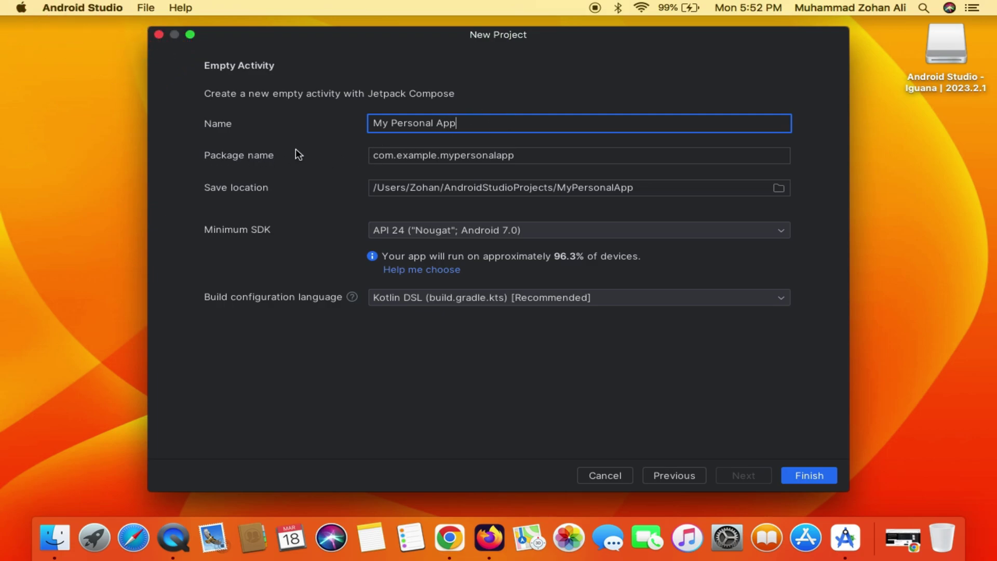
Step: Set the project's package name to com.technicalfix.mypersonalapp
{"action": "left_click", "coordinate": [419, 157]}
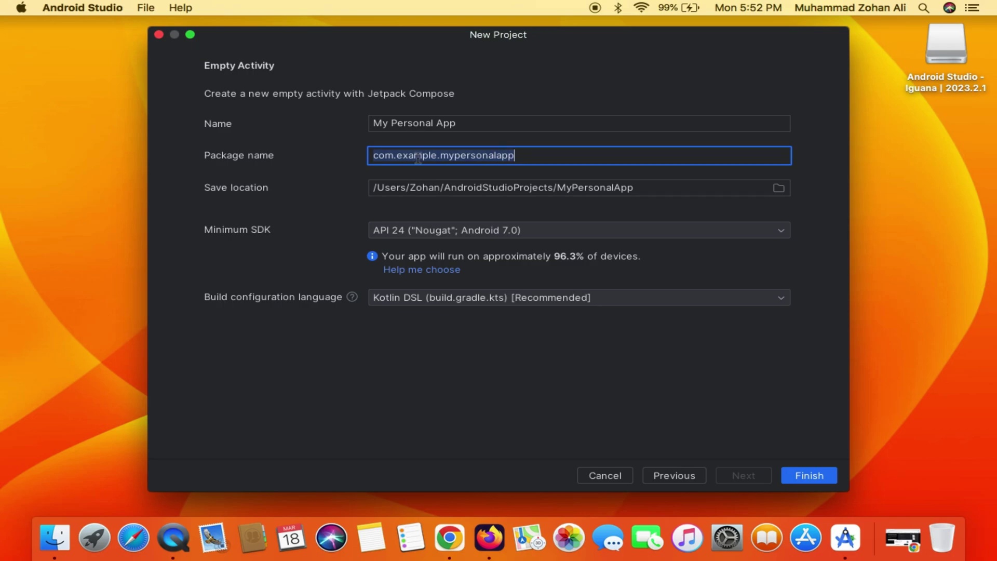
{"action": "left_click", "coordinate": [418, 157]}
{"action": "key", "text": "BackSpace"}
{"action": "key", "text": "BackSpace"}
{"action": "key", "text": "BackSpace"}
{"action": "key", "text": "BackSpace"}
{"action": "key", "text": "BackSpace"}
{"action": "key", "text": "BackSpace"}
{"action": "key", "text": "BackSpace"}
{"action": "type", "text": "technicalfix"}
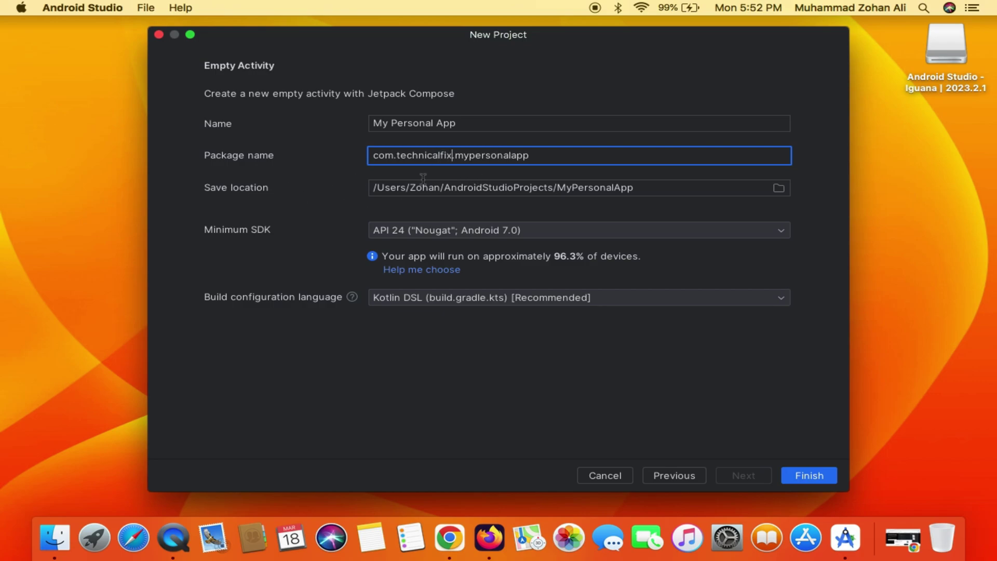
{"action": "key", "text": "Tab"}
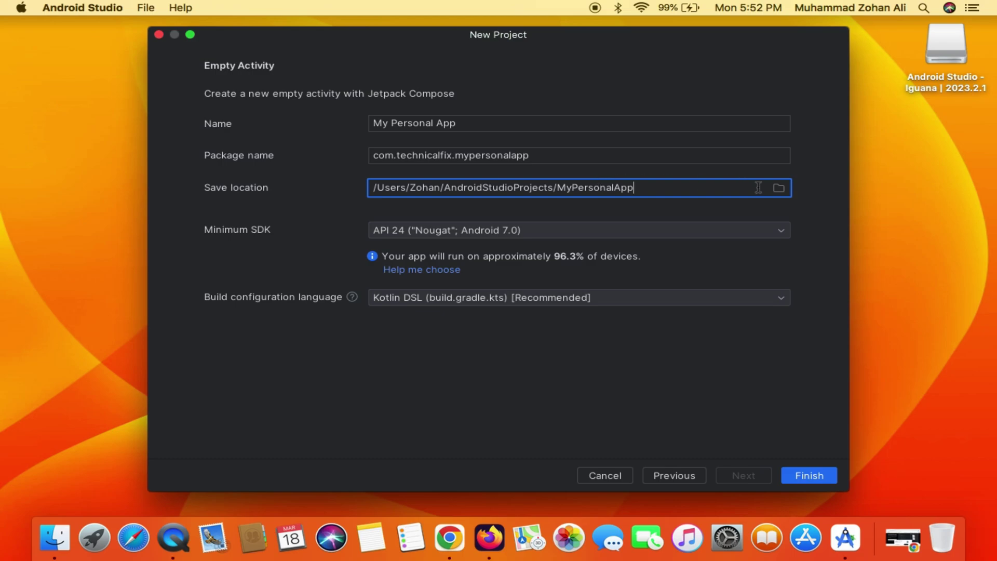
{"action": "left_click", "coordinate": [778, 188]}
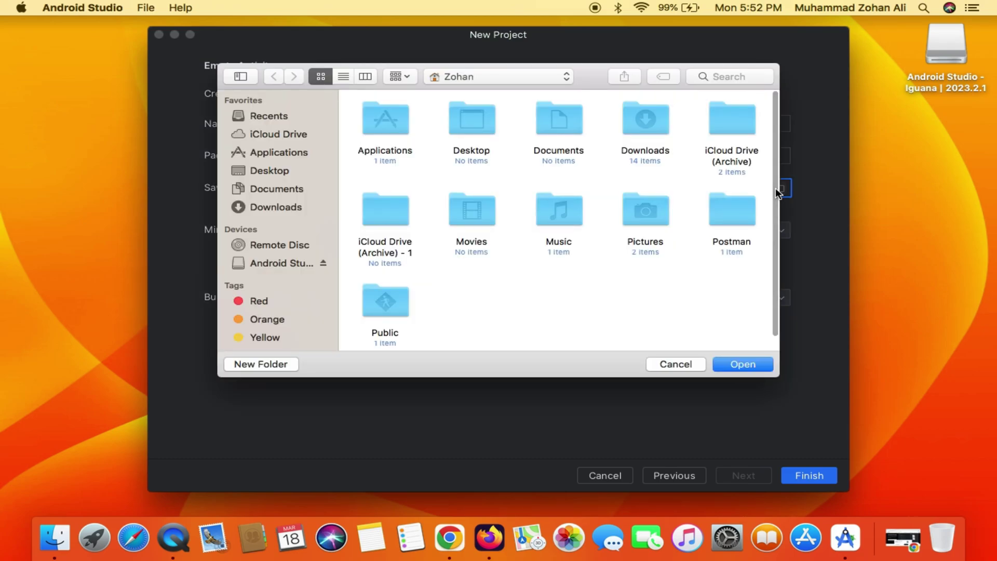
{"action": "left_click", "coordinate": [687, 364]}
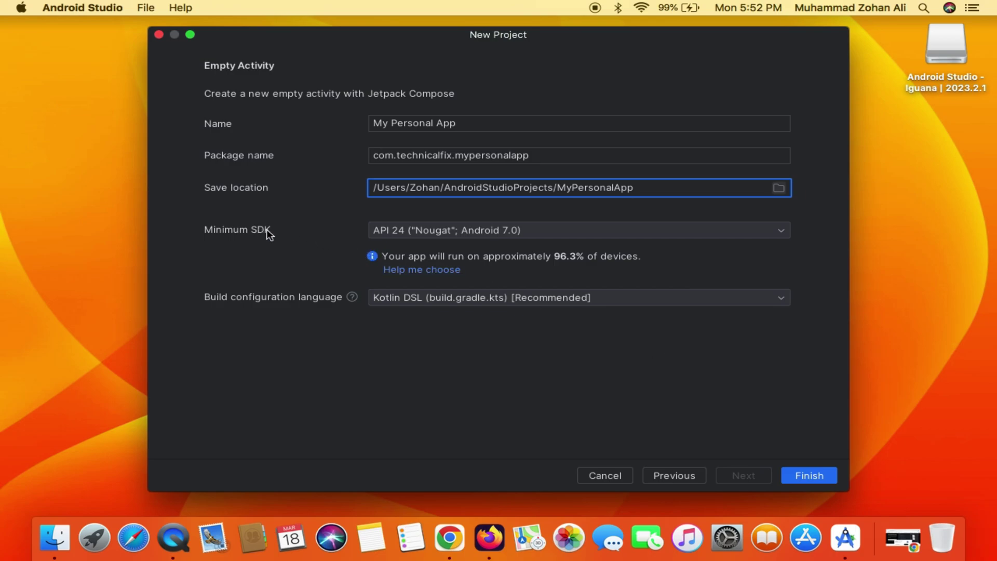
Step: Review the minimum SDK options and the Android platform version distribution, keeping API 24 ("Nougat"; Android 7.0)
{"action": "left_click", "coordinate": [533, 229]}
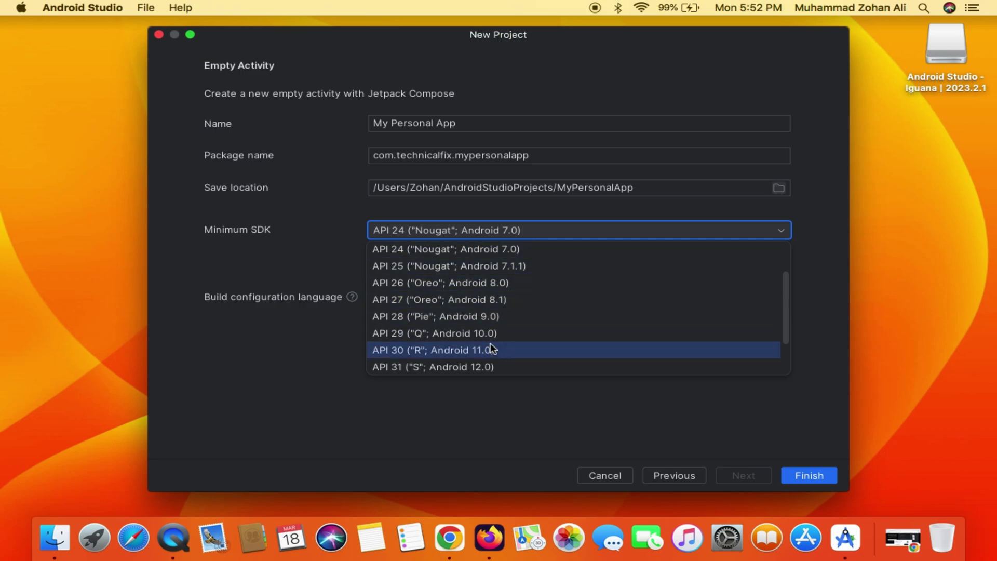
{"action": "scroll", "coordinate": [491, 342], "scroll_direction": "down", "scroll_amount": 2}
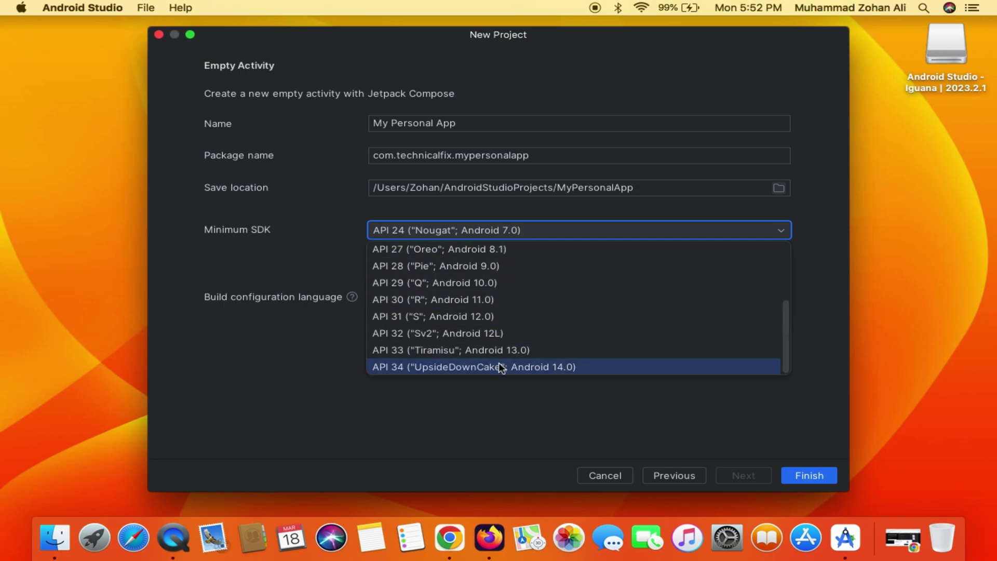
{"action": "scroll", "coordinate": [502, 309], "scroll_direction": "up", "scroll_amount": 3}
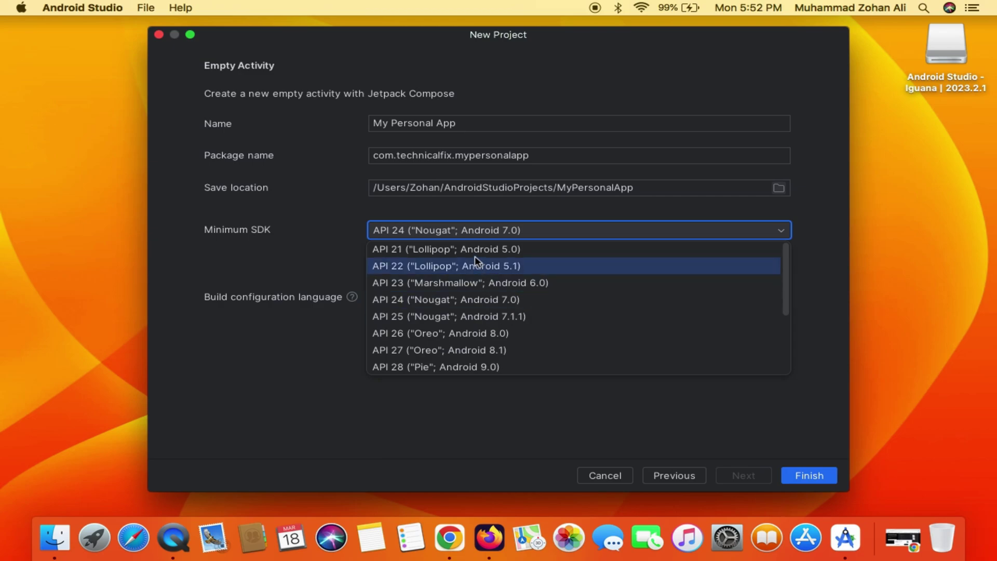
{"action": "left_click", "coordinate": [322, 260]}
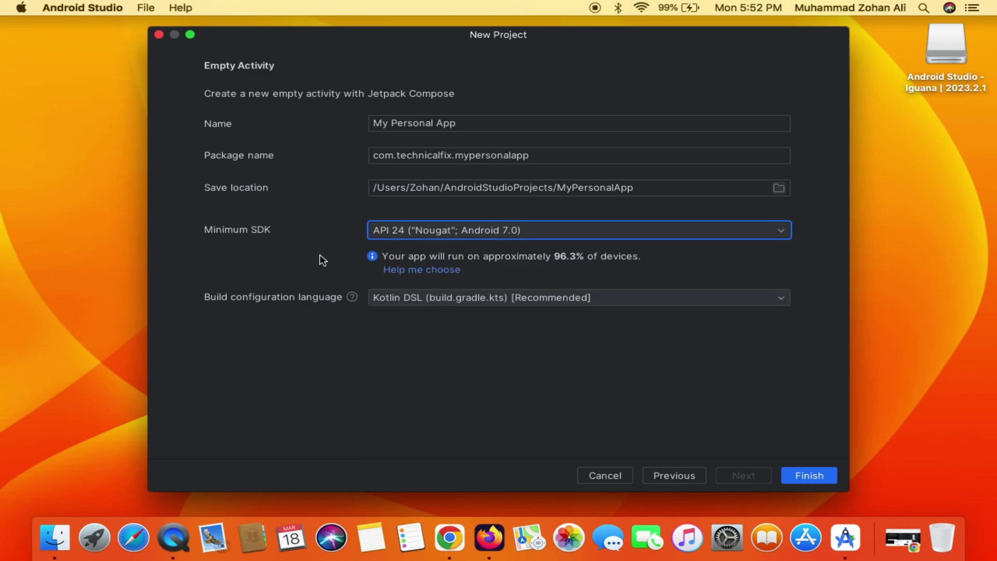
{"action": "left_click", "coordinate": [410, 271]}
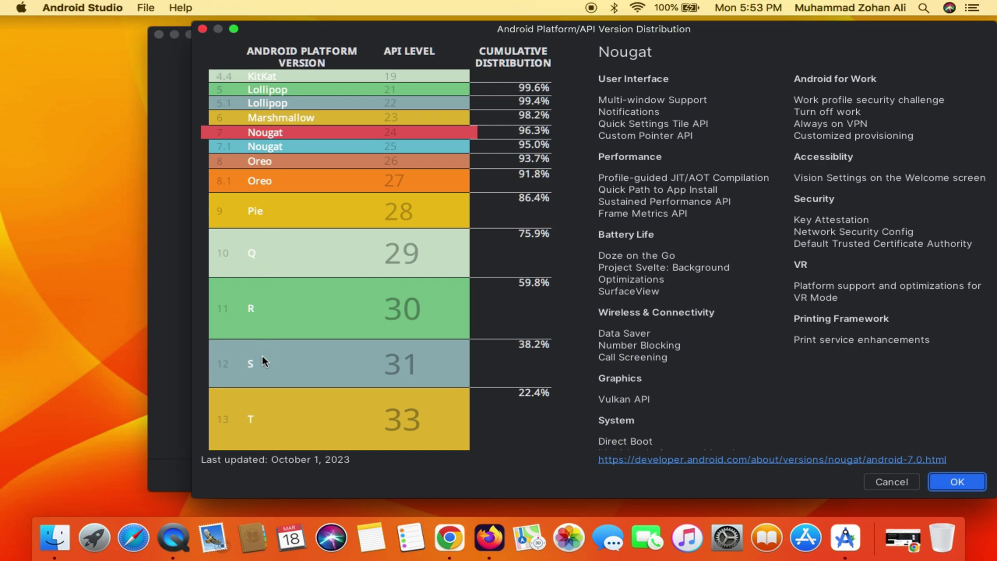
{"action": "left_click", "coordinate": [203, 29]}
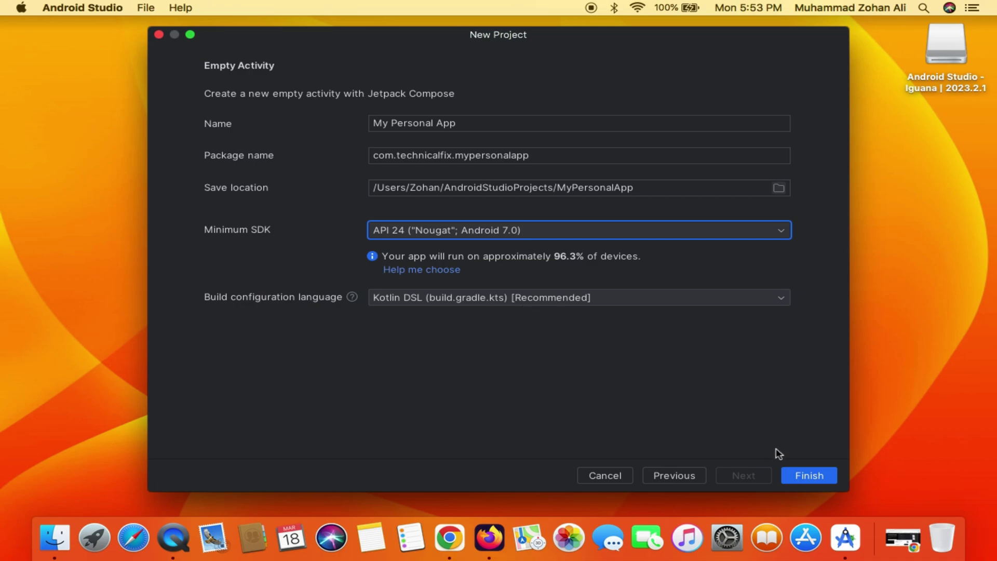
Step: Finish creating the project with the Kotlin DSL build configuration language and let the Gradle sync run
{"action": "left_click", "coordinate": [808, 475]}
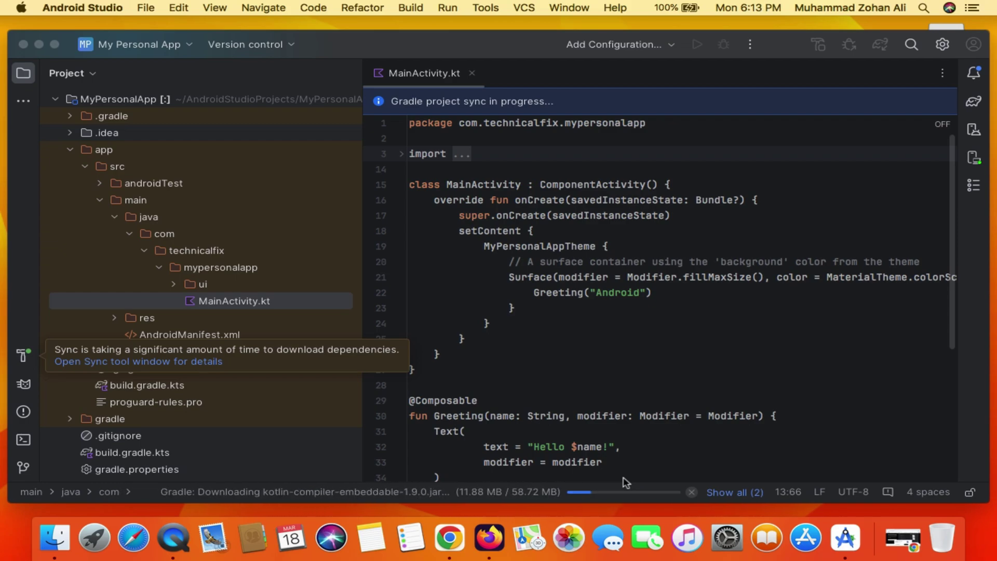
{"action": "key", "text": "super+m"}
{"action": "left_click", "coordinate": [906, 538]}
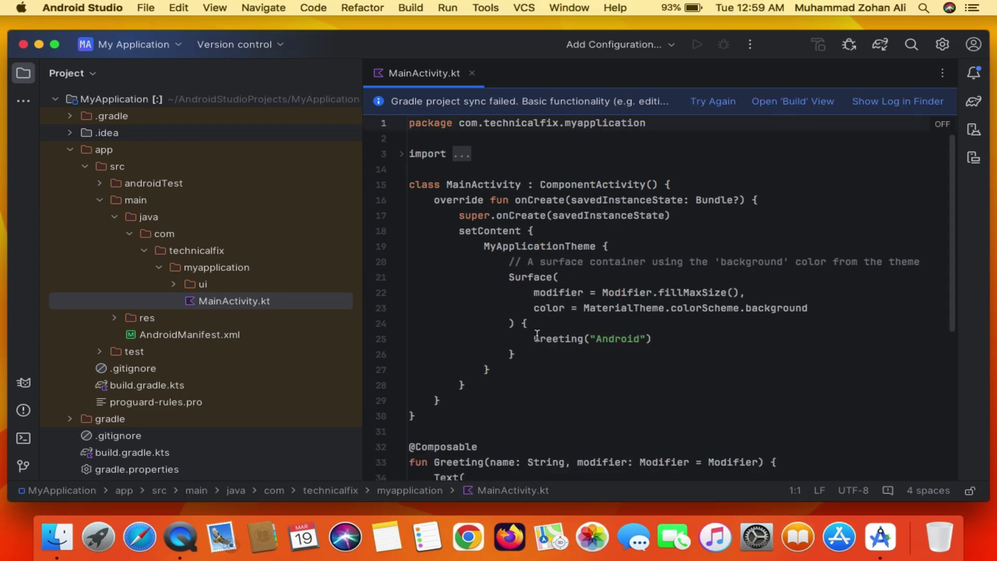
Step: Start the Pixel 3a API 34 virtual device from the Device Manager and close the project window once it boots
{"action": "left_click", "coordinate": [974, 130]}
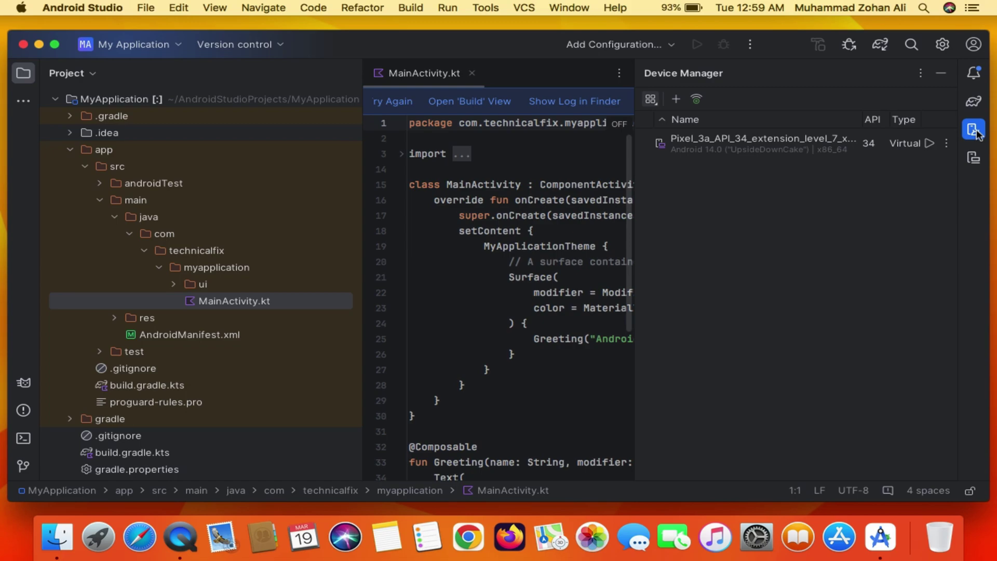
{"action": "left_click", "coordinate": [929, 144]}
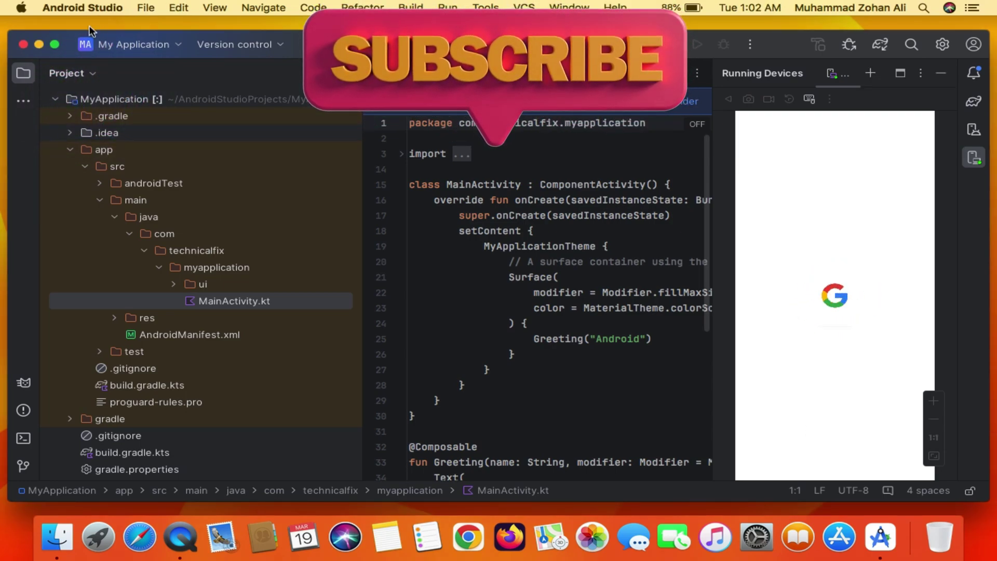
{"action": "left_click", "coordinate": [24, 46]}
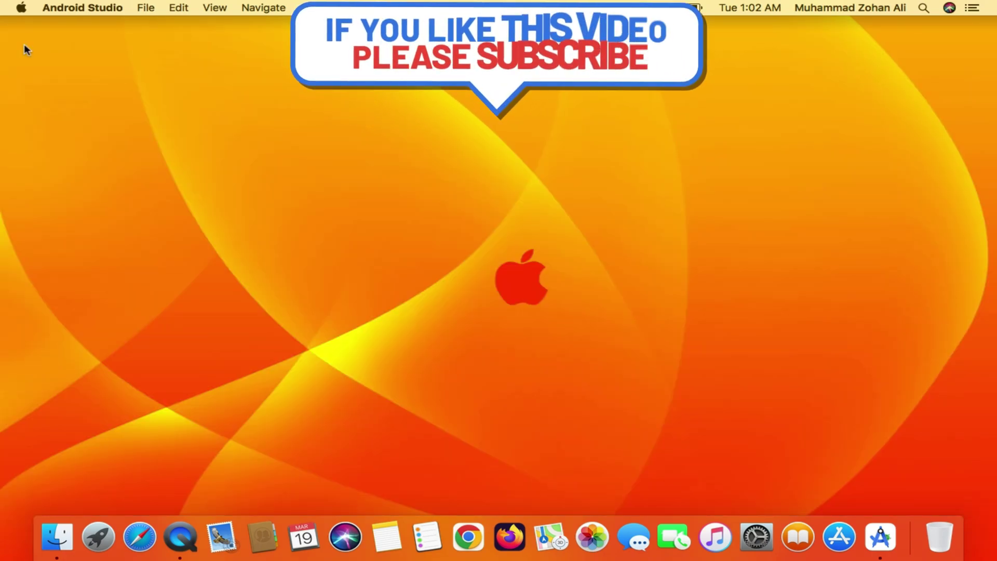